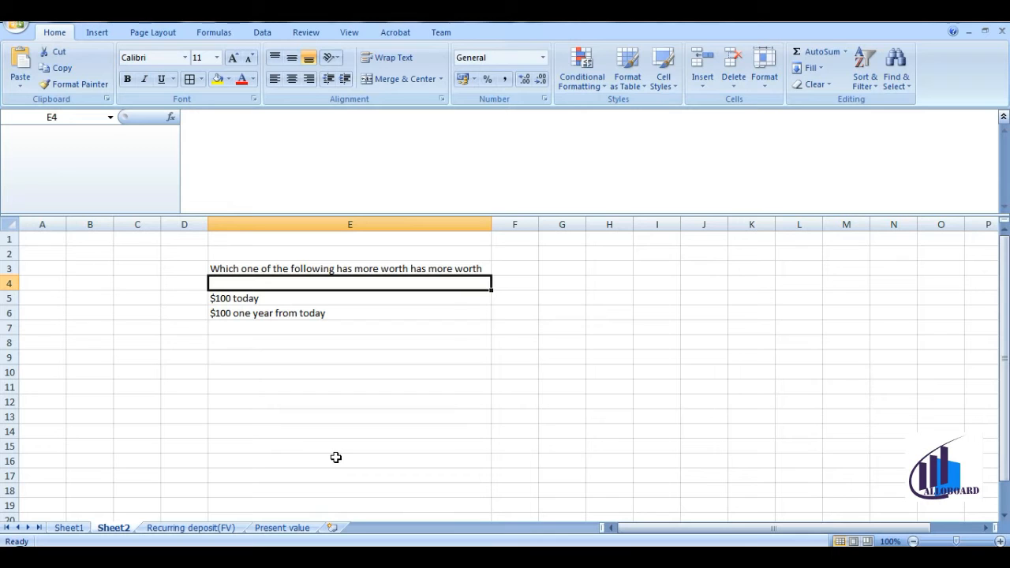
# Open the Recurring deposit(FV) sheet and examine the January investment, interest rate and future value formula.
pyautogui.click(224, 530)
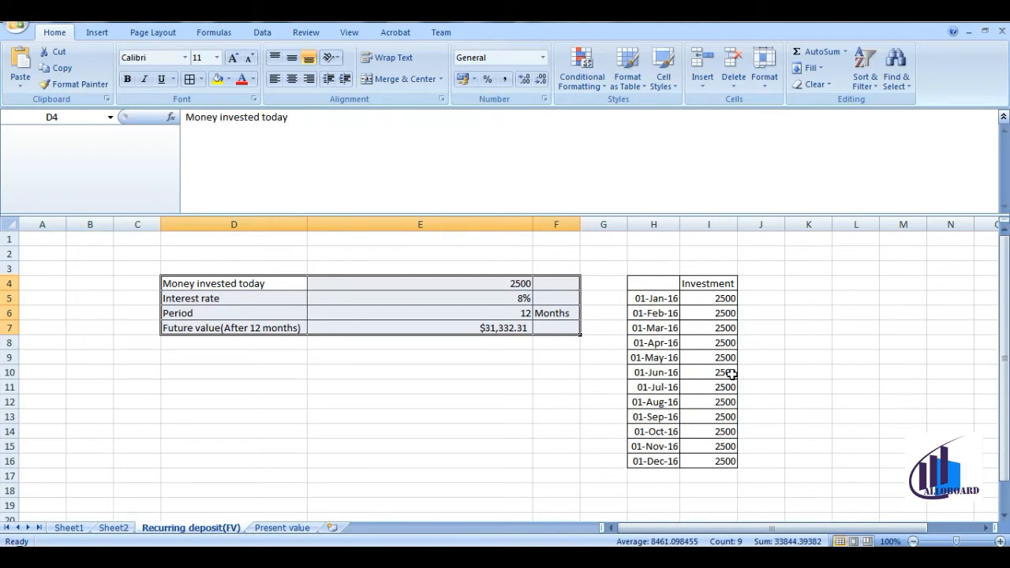
pyautogui.click(721, 297)
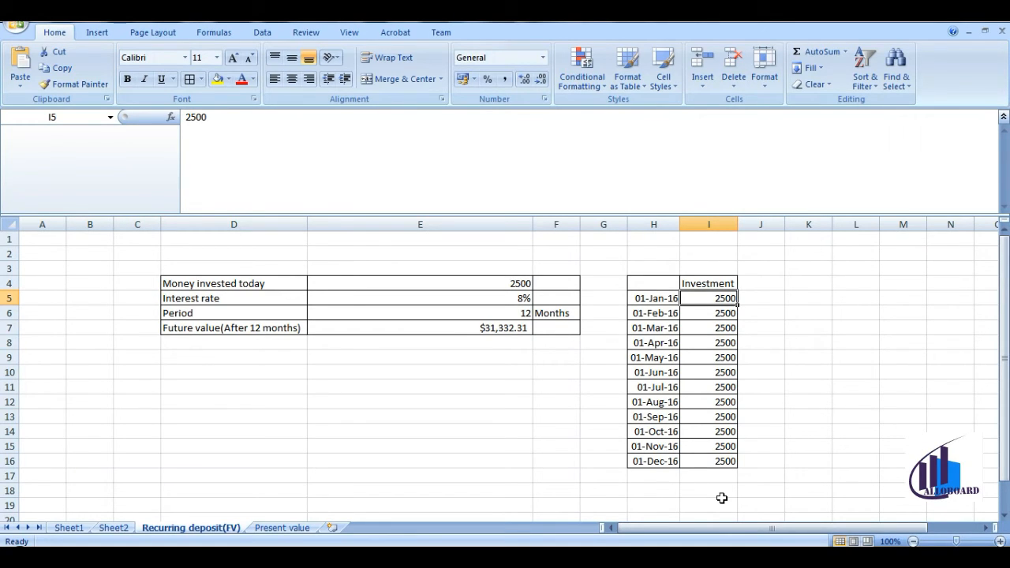
pyautogui.click(518, 300)
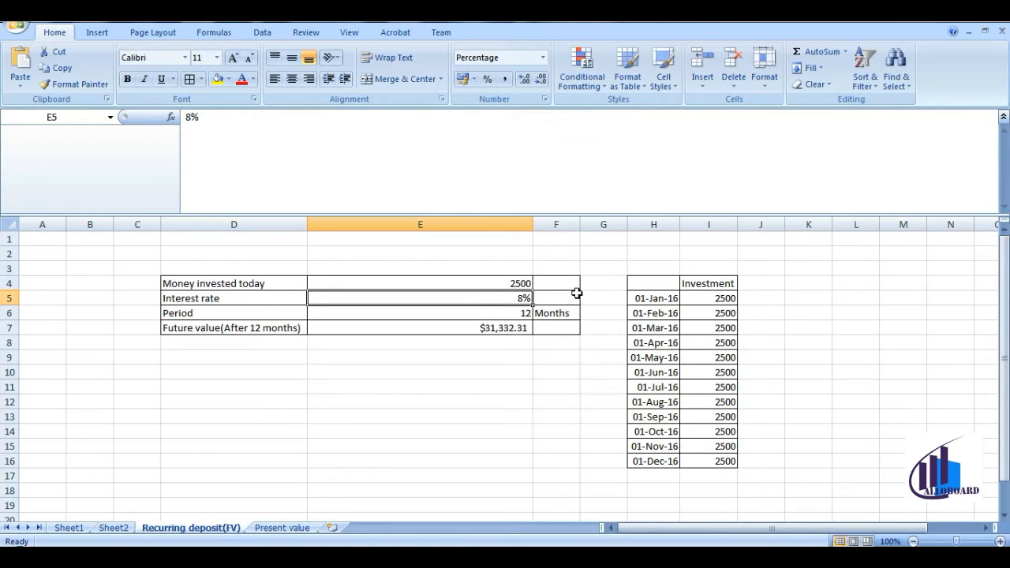
pyautogui.click(513, 330)
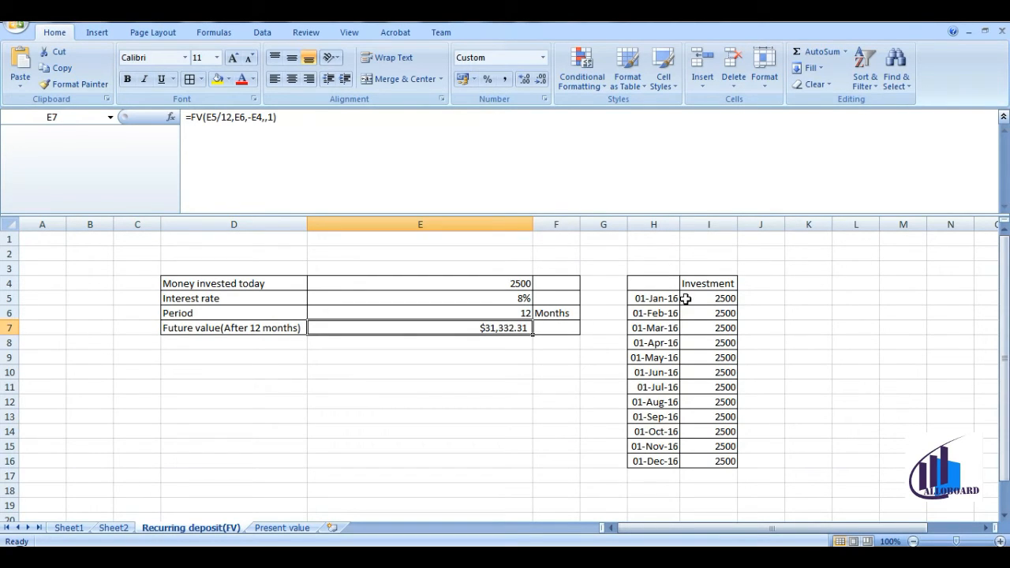
# Set the 01-Jan-16 investment in I5 to 5000 and check the future value in E7.
pyautogui.click(710, 298)
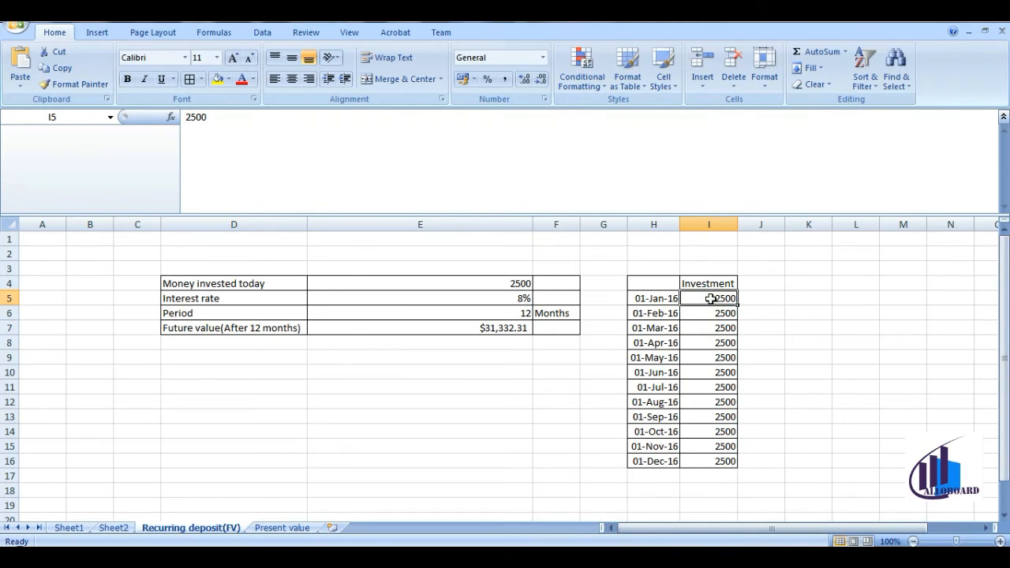
pyautogui.write('5000')
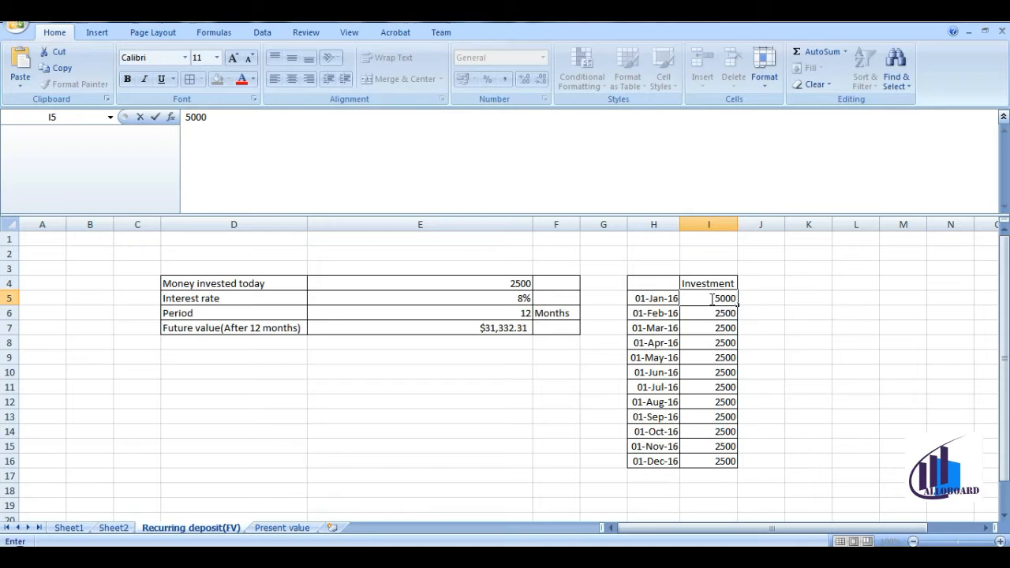
pyautogui.press('Return')
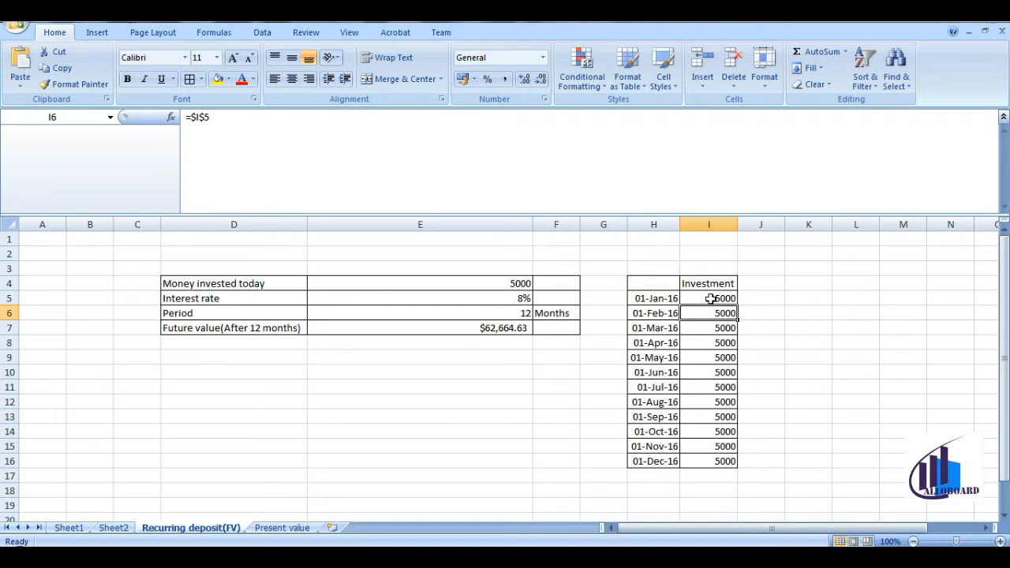
pyautogui.click(513, 328)
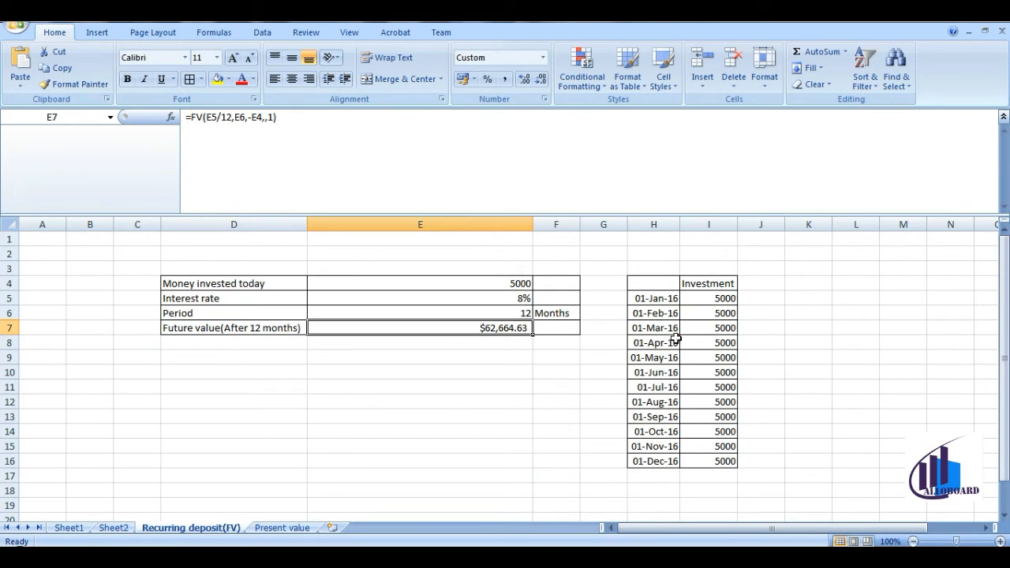
# Change the 01-Jan-16 investment in I5 to 3500.
pyautogui.click(701, 299)
pyautogui.write('3500')
pyautogui.press('Return')
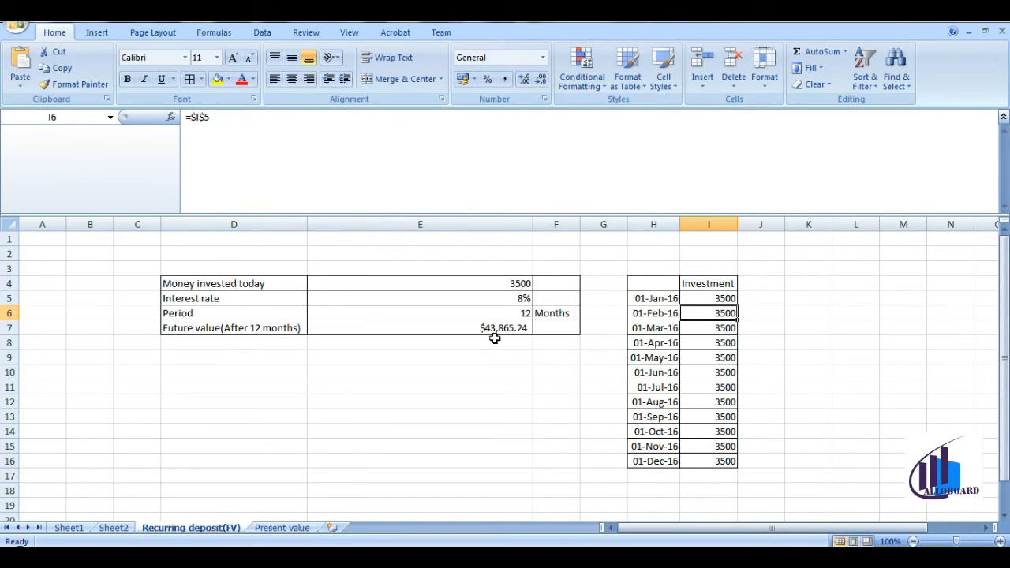
# Set the interest rate in E5 to 10% and check the future value in E7.
pyautogui.doubleClick(517, 298)
pyautogui.write('10')
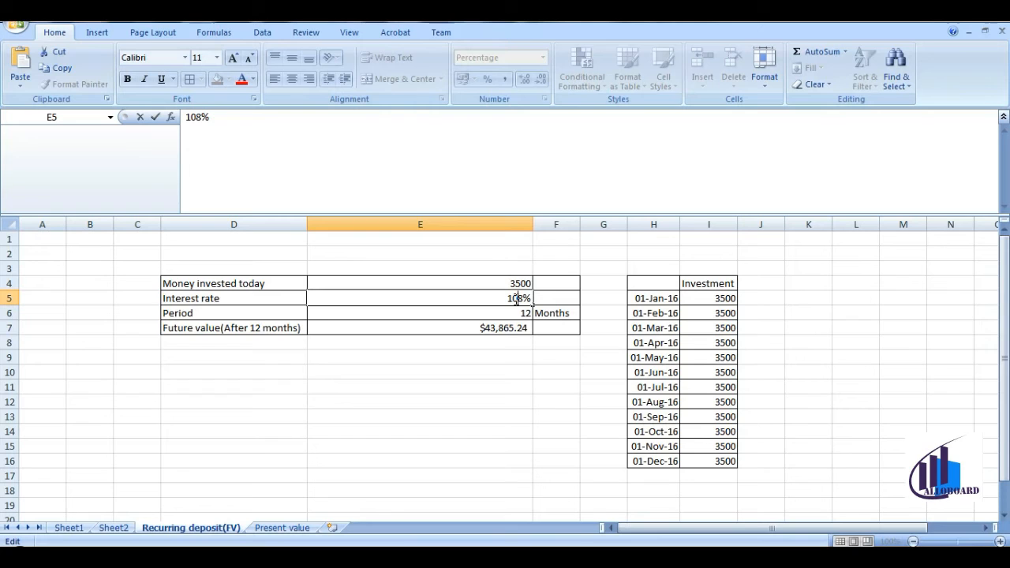
pyautogui.press('Delete')
pyautogui.press('Return')
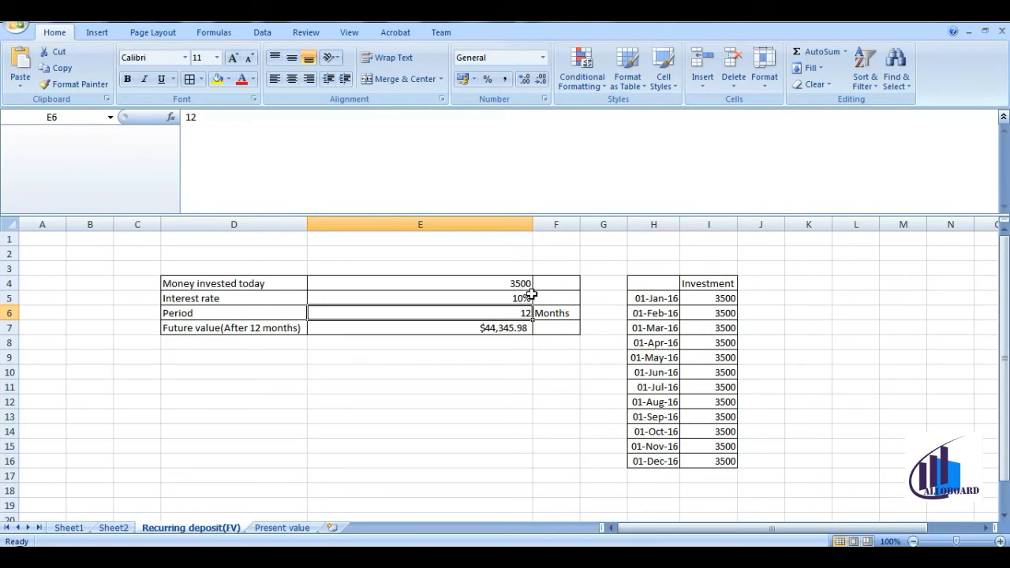
pyautogui.click(502, 330)
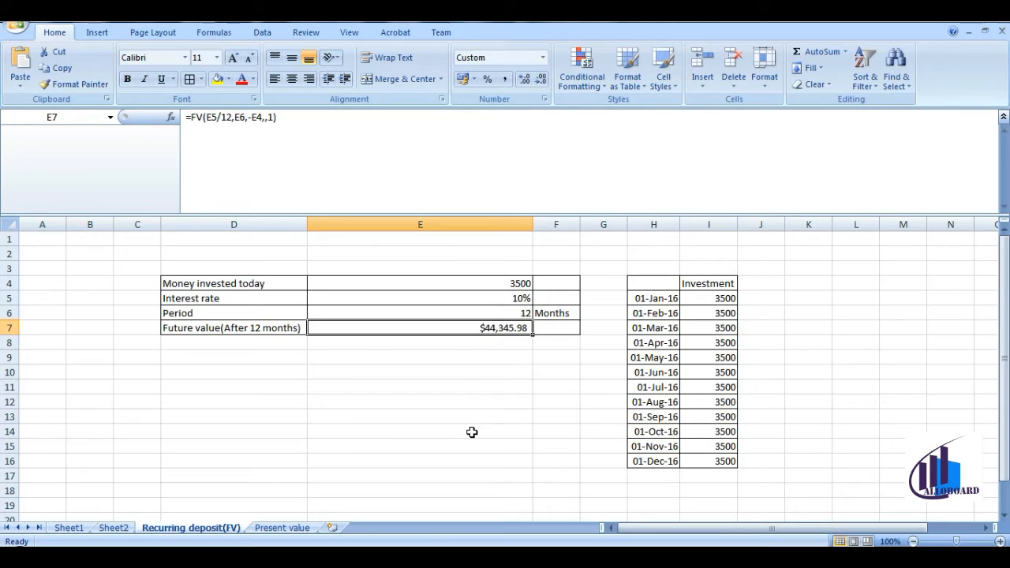
# Write an FV formula in E9 with rate E5/12, 12 periods, payment -3500, no present value and type 1.
pyautogui.click(479, 360)
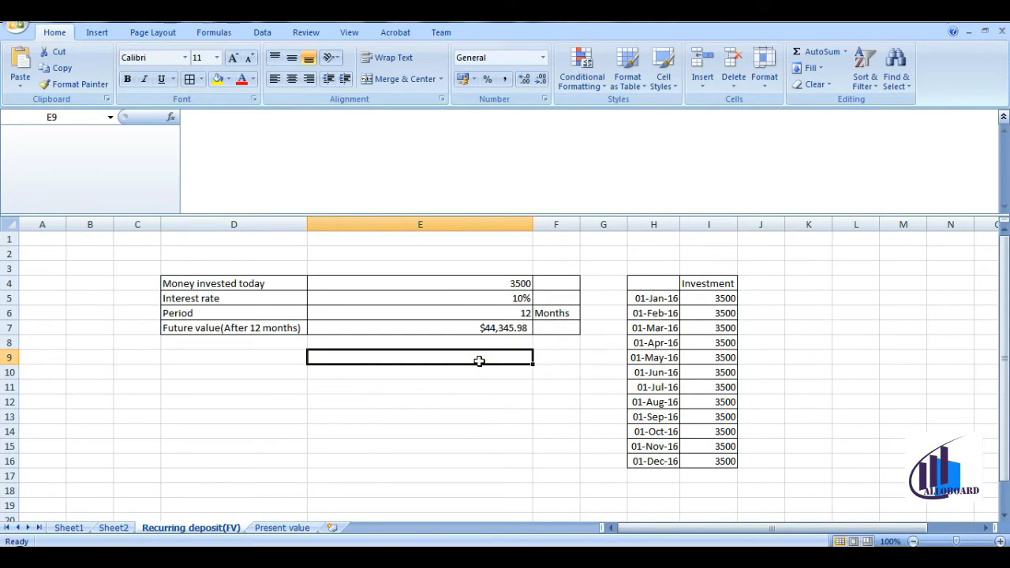
pyautogui.write('=fv')
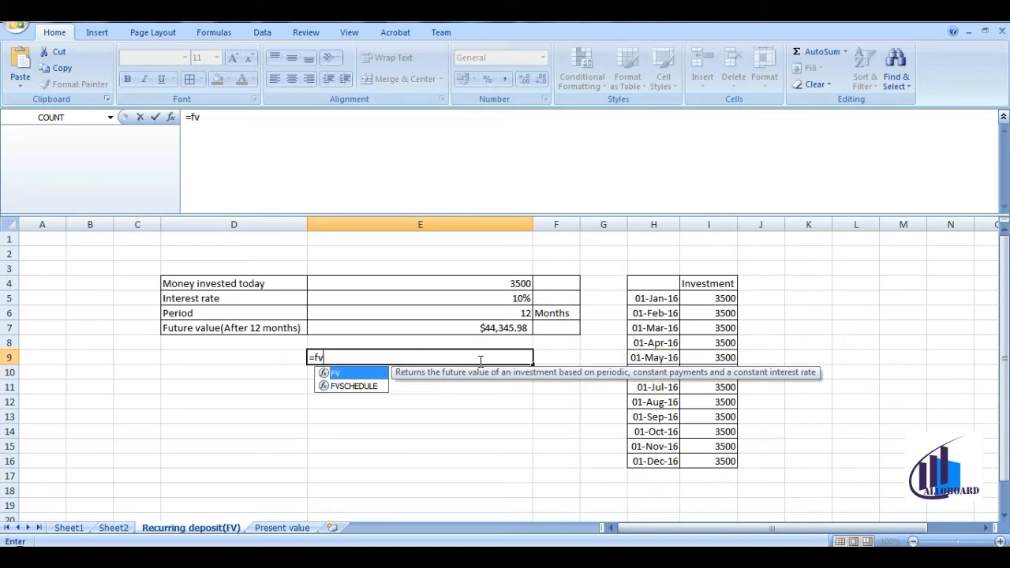
pyautogui.write('(')
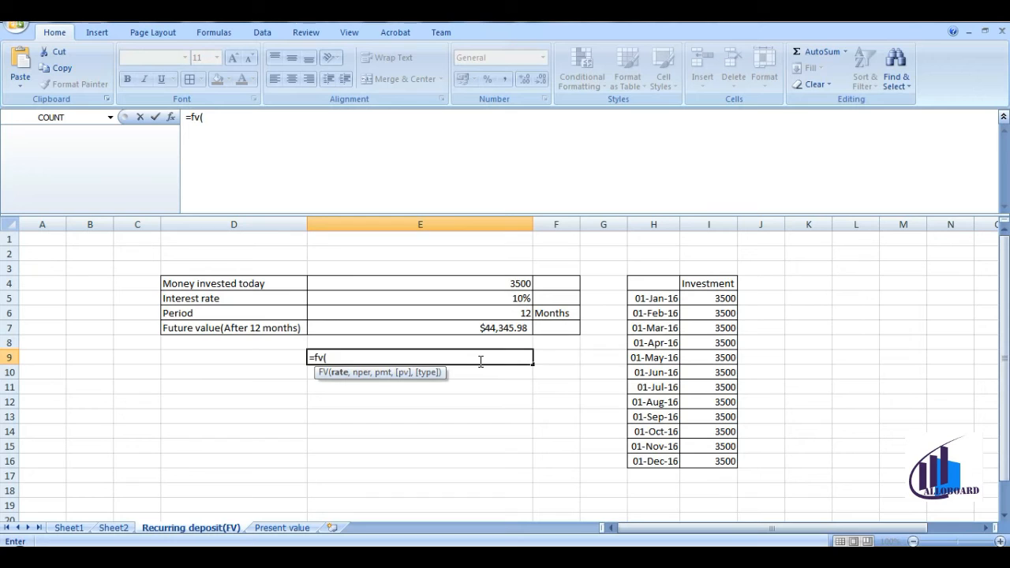
pyautogui.write('e')
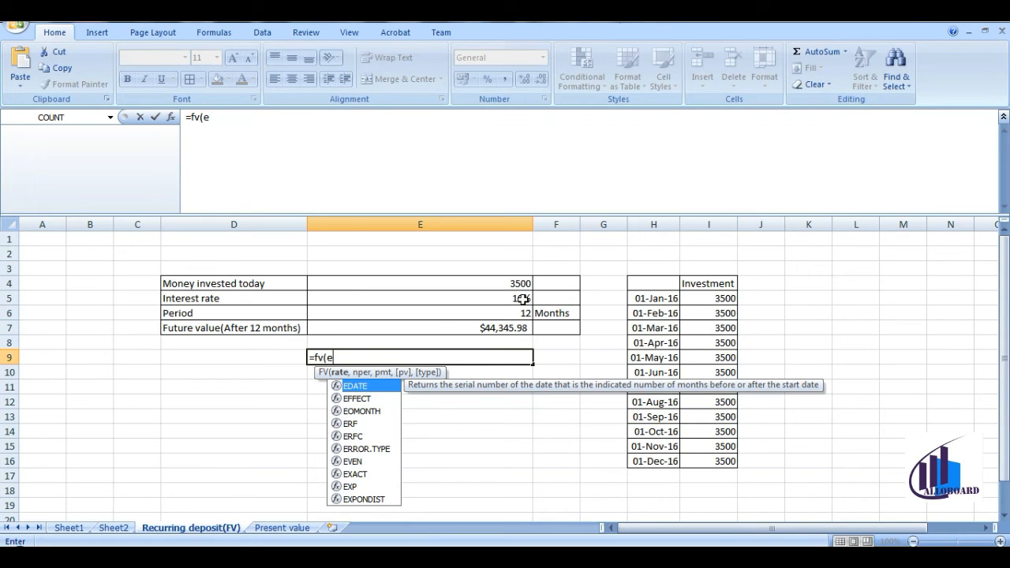
pyautogui.write('5/12')
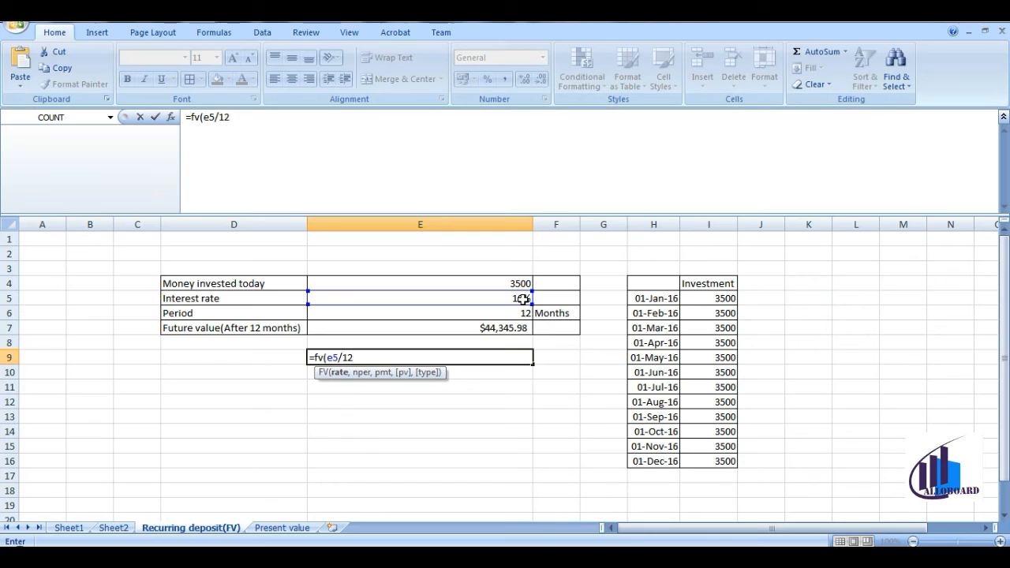
pyautogui.write(',')
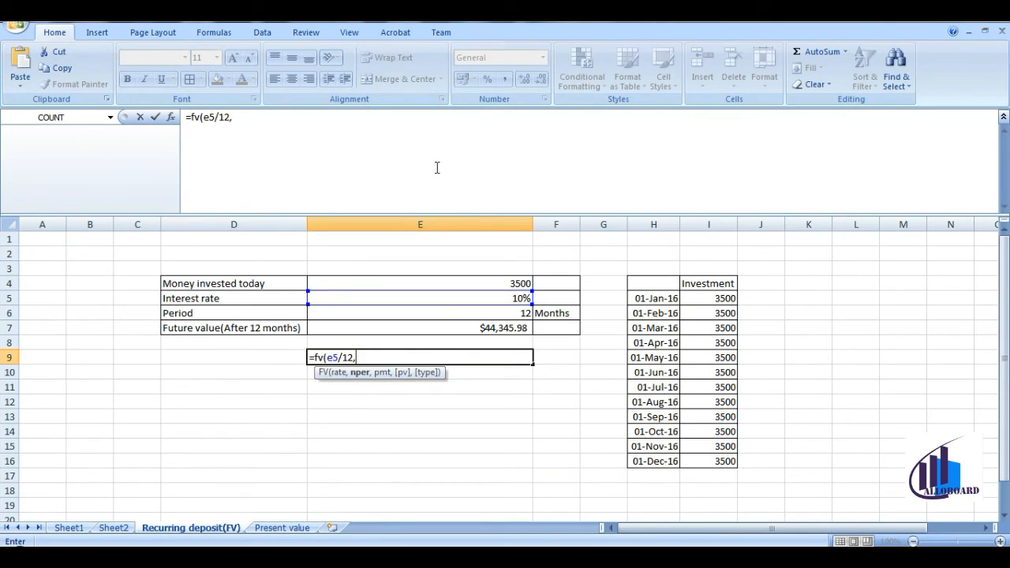
pyautogui.write('12,')
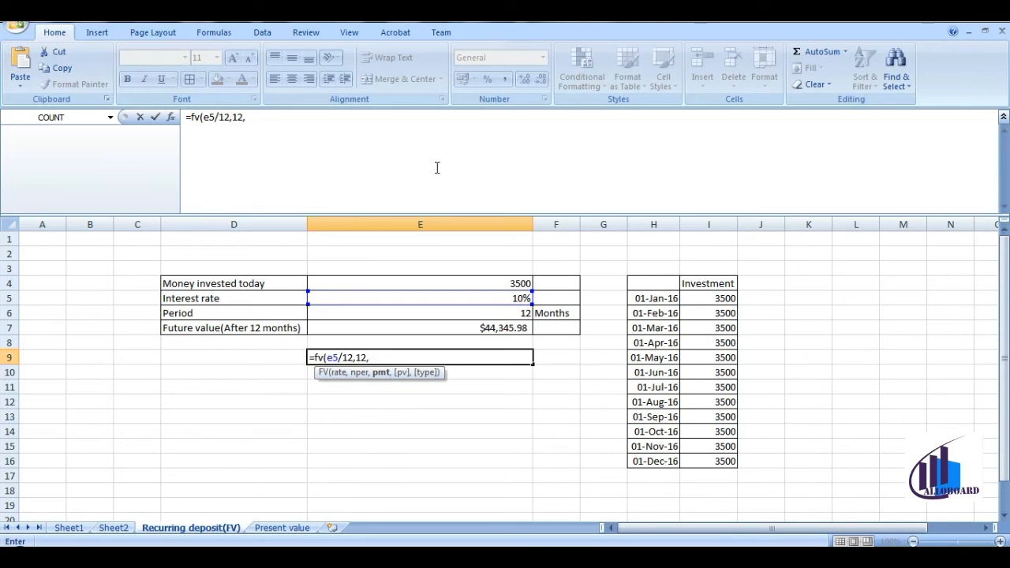
pyautogui.write('-3500,')
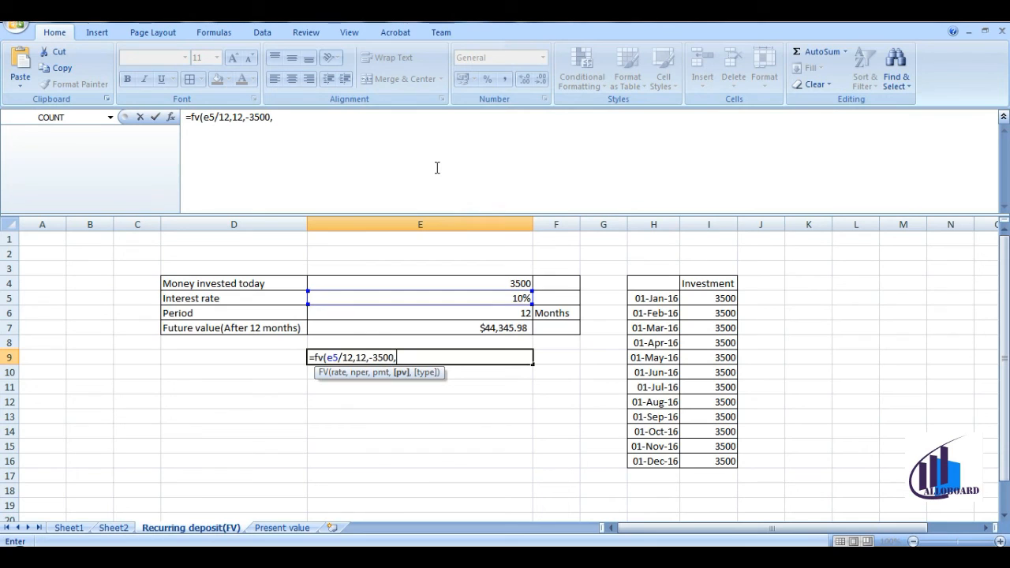
pyautogui.write(',')
pyautogui.write('1')
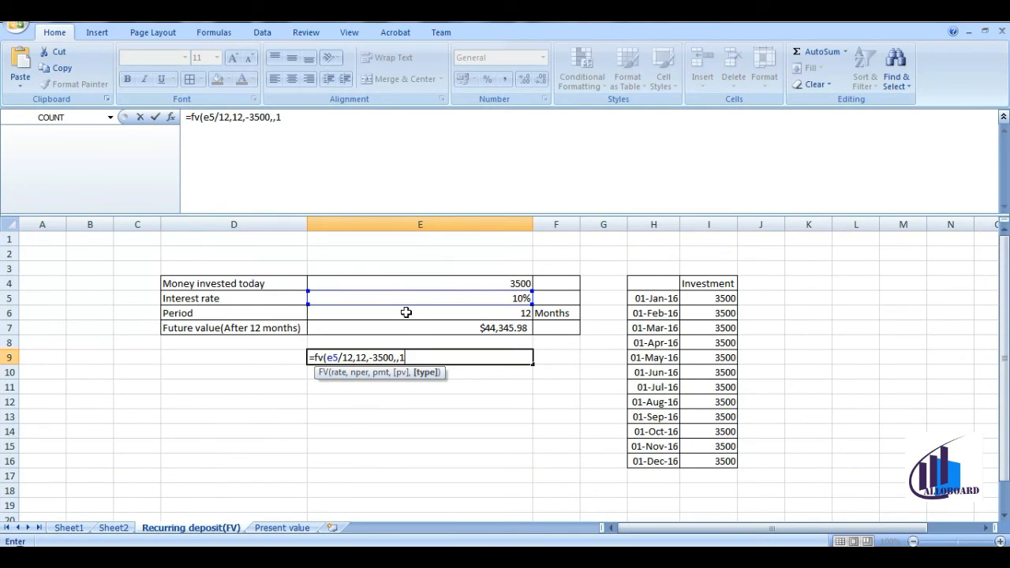
# Replace the fixed 3500 payment in the E9 formula with a reference to I4 and enter the formula.
pyautogui.click(394, 356)
pyautogui.press('BackSpace')
pyautogui.press('BackSpace')
pyautogui.press('BackSpace')
pyautogui.press('BackSpace')
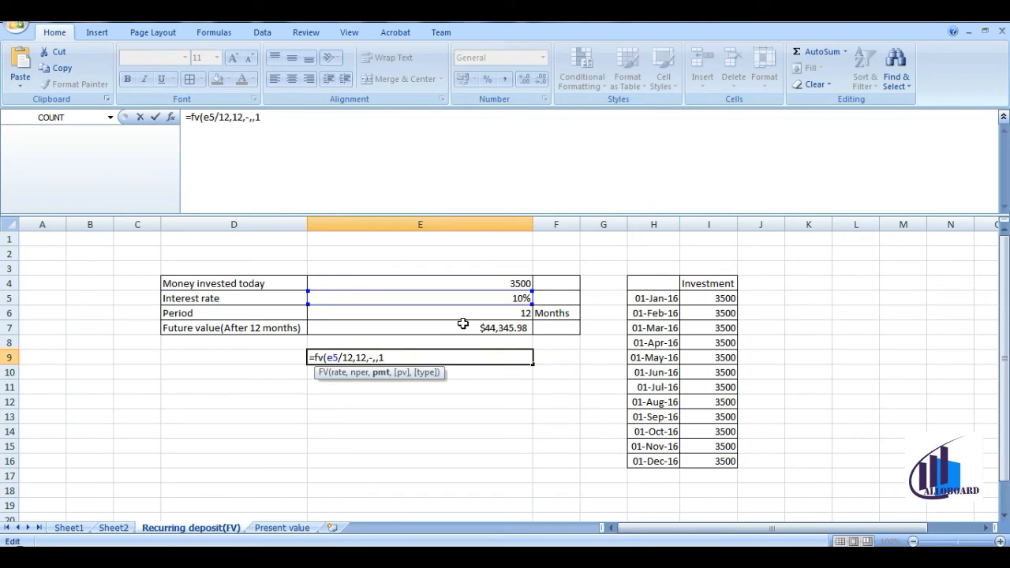
pyautogui.write('I4')
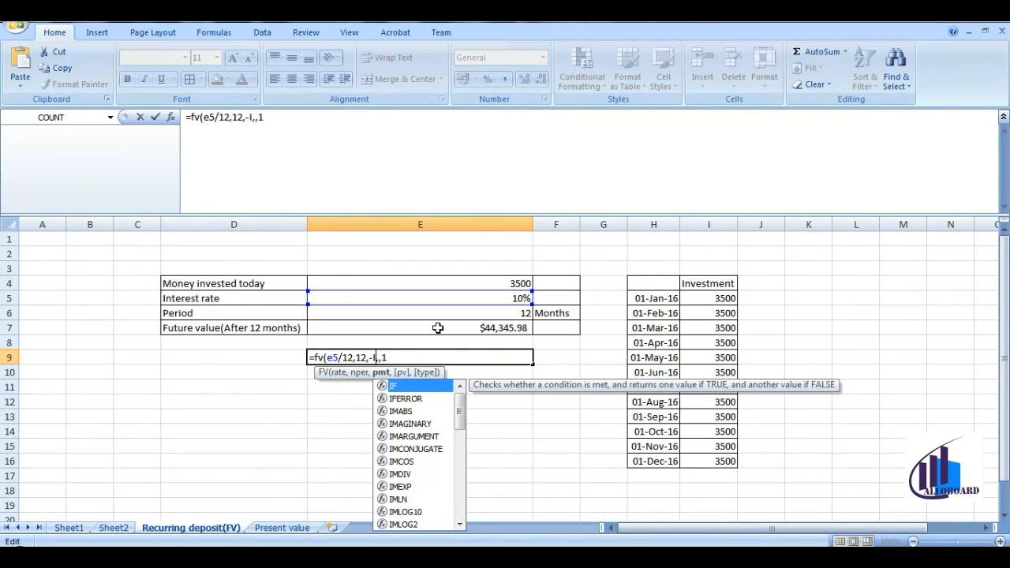
pyautogui.click(409, 361)
pyautogui.click(448, 226)
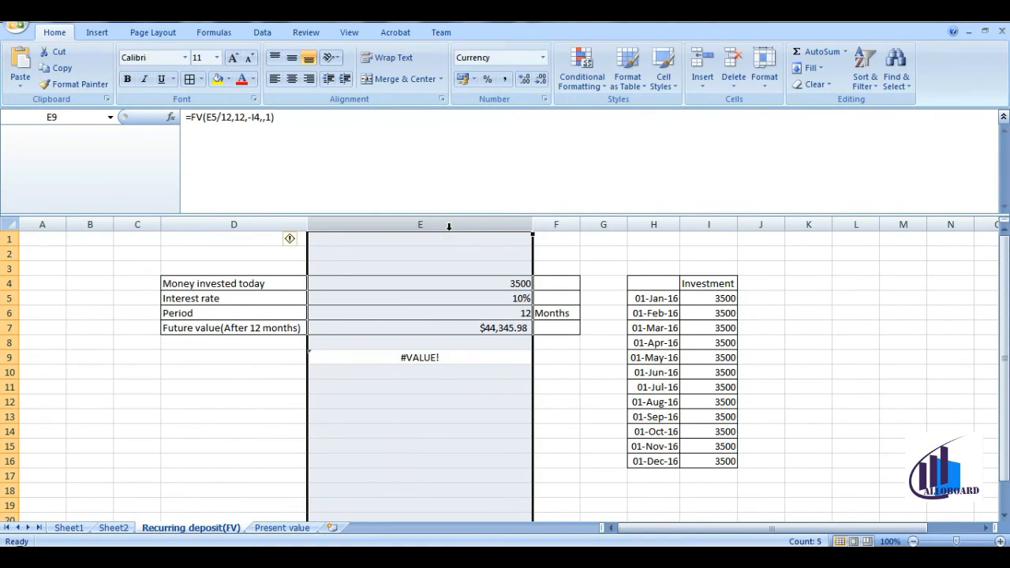
pyautogui.click(415, 361)
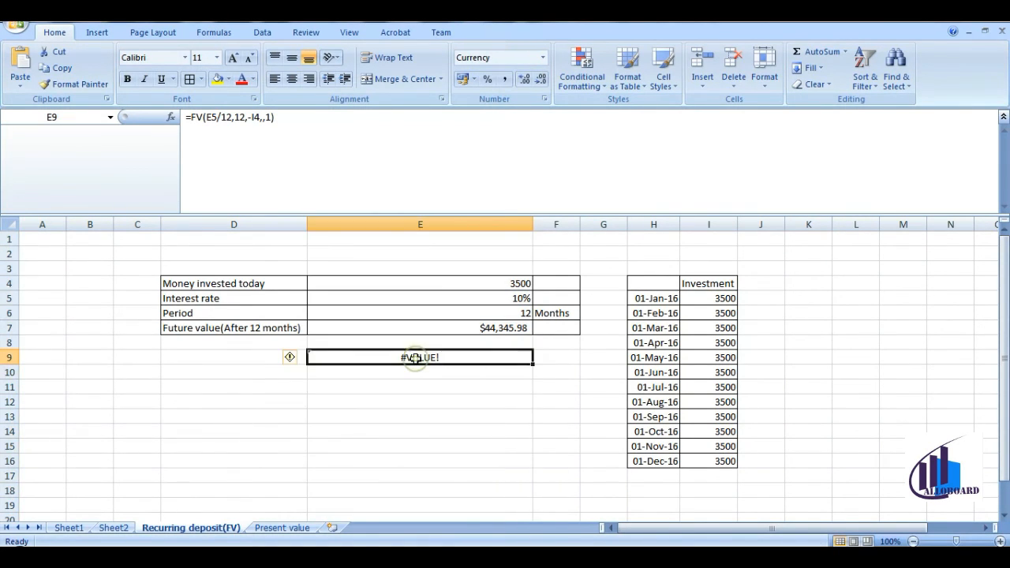
# Change the payment reference in the E9 formula to I5 and review the completed formula =FV(E5/12,12,-I5,,1).
pyautogui.doubleClick(444, 359)
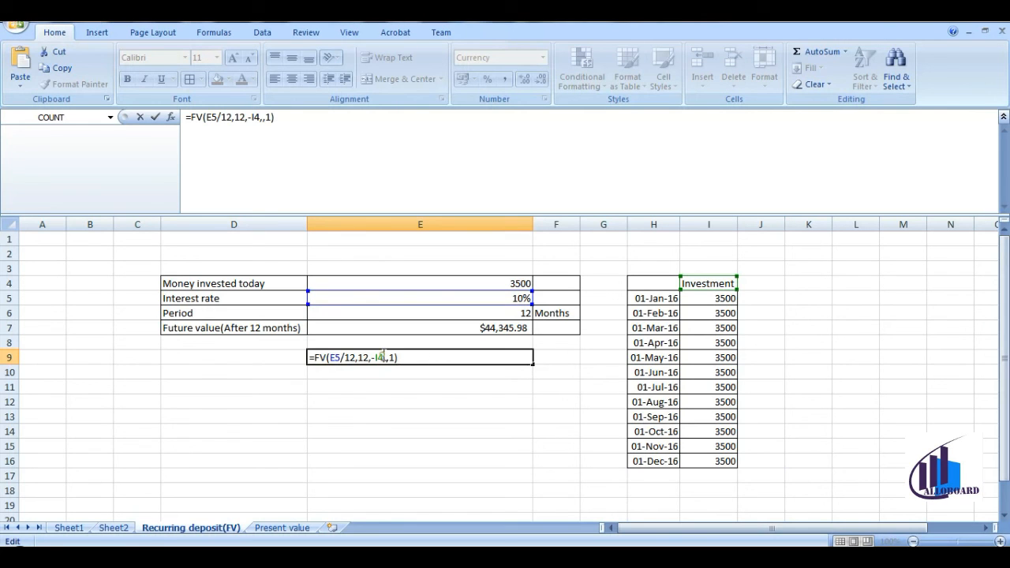
pyautogui.click(384, 357)
pyautogui.press('BackSpace')
pyautogui.write('5')
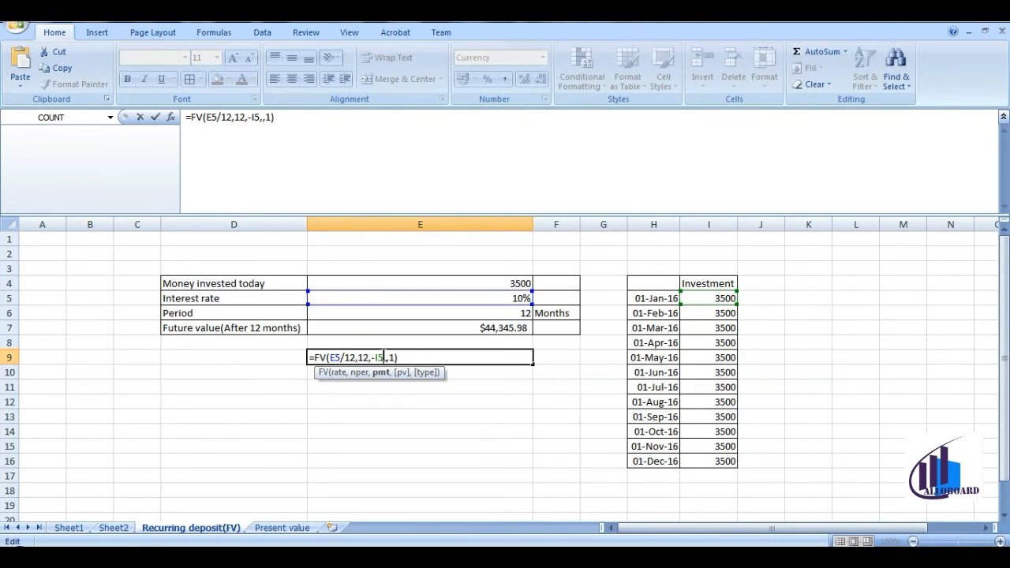
pyautogui.click(413, 356)
pyautogui.press('Return')
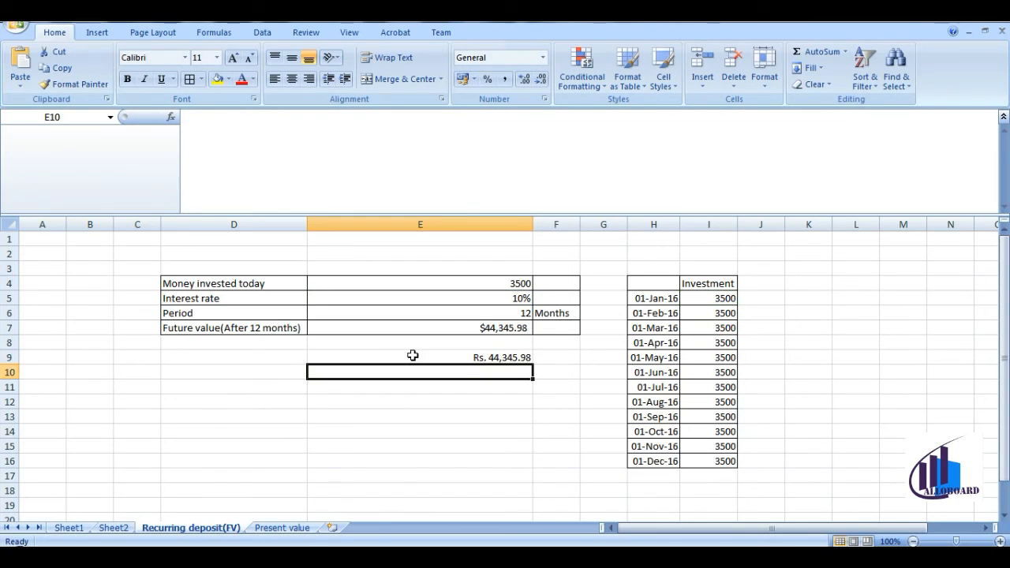
pyautogui.doubleClick(501, 359)
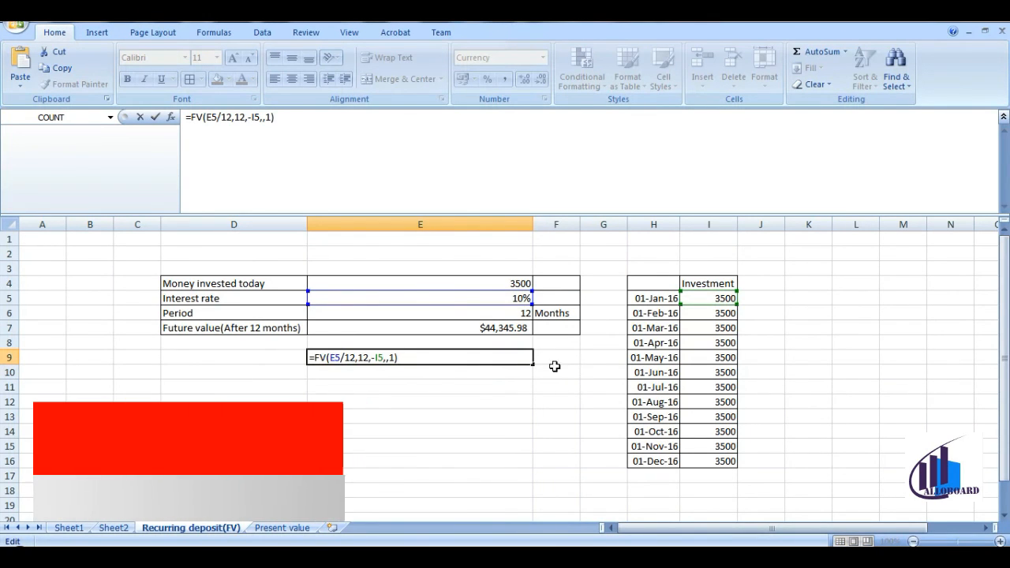
pyautogui.press('Return')
# Set the 01-Jan-16 investment in I5 to 5500.
pyautogui.doubleClick(712, 298)
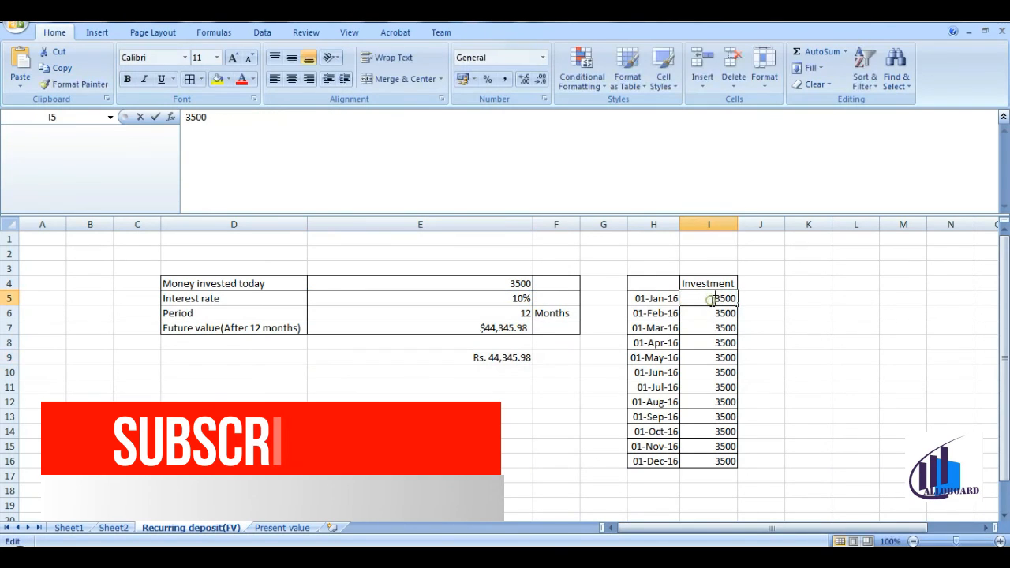
pyautogui.press('BackSpace')
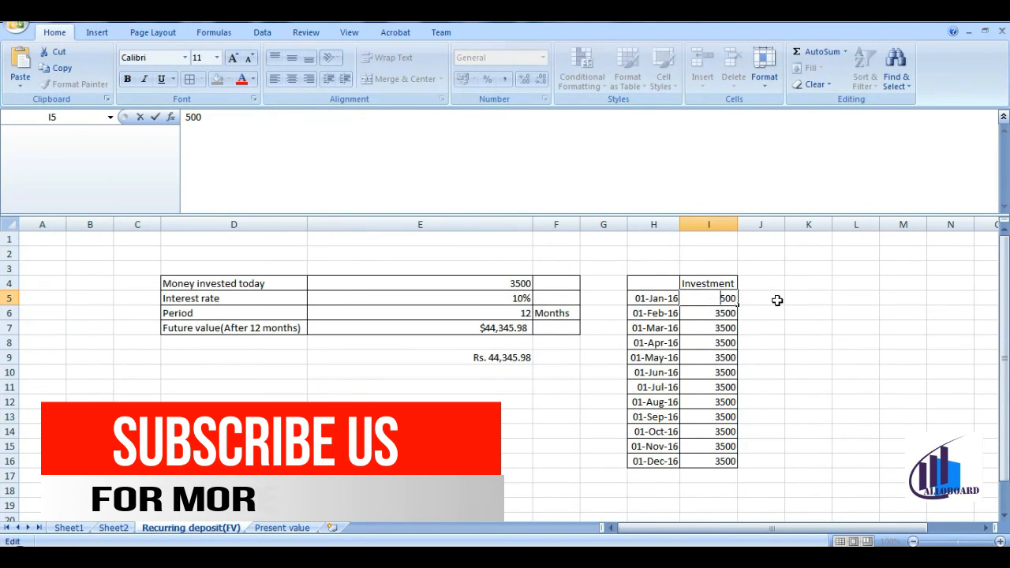
pyautogui.write('5')
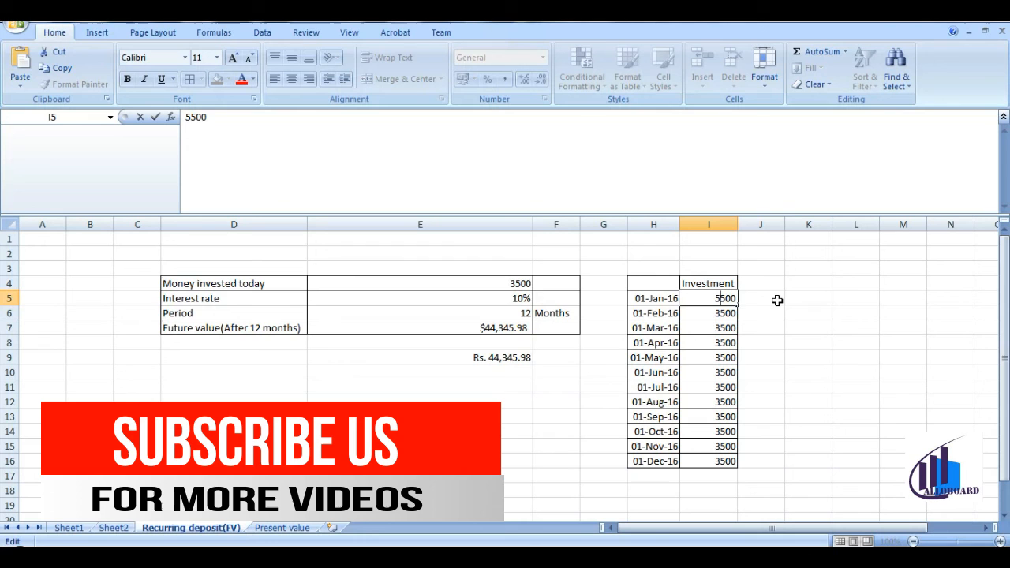
pyautogui.press('Return')
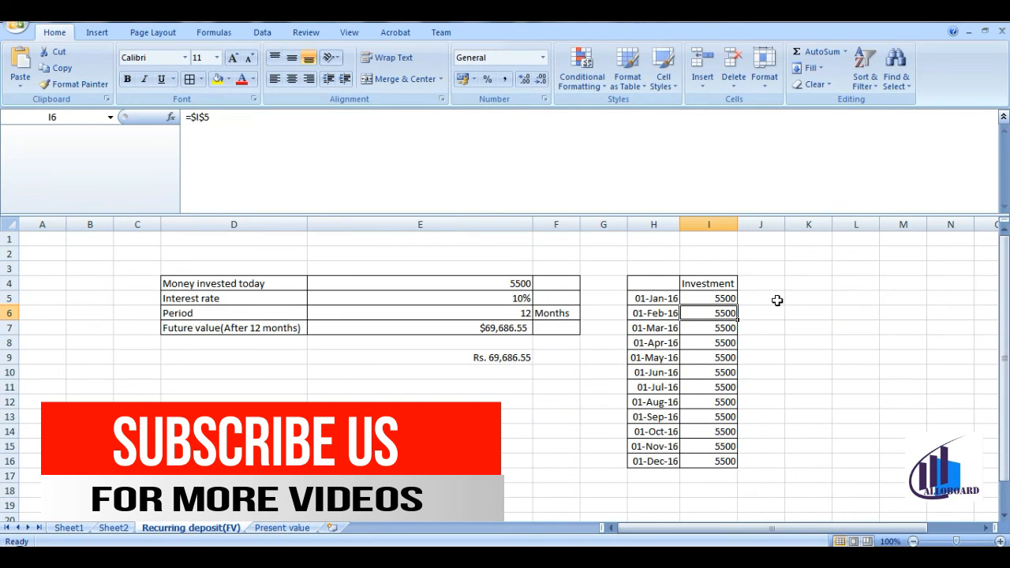